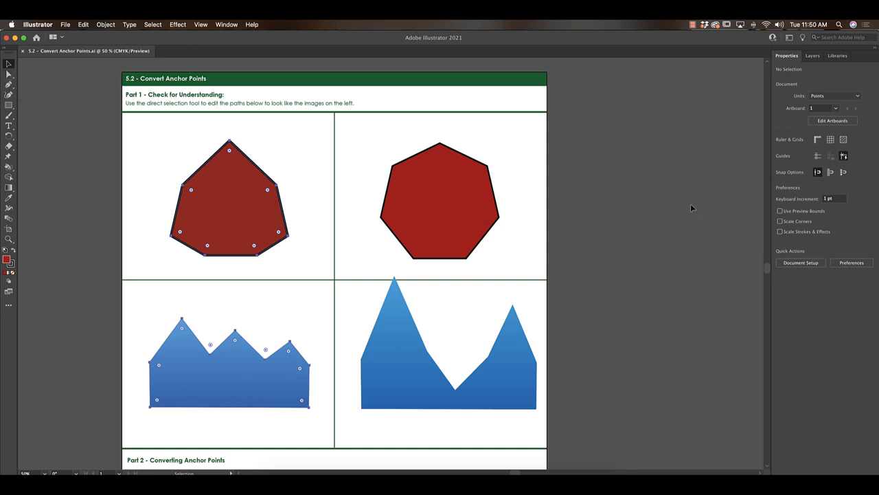
Reshape the red heptagon with Direct Selection, raising its top anchor and lowering the two shoulder anchors and the left side anchor to match the reference
click(9, 74)
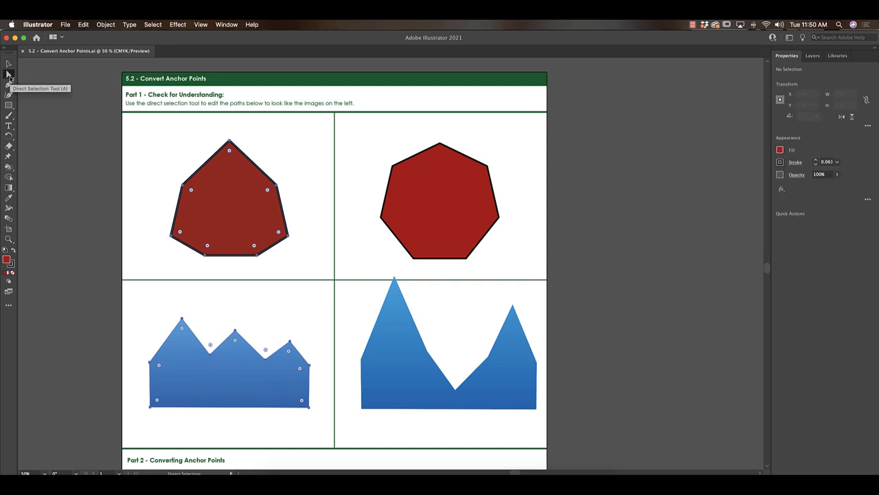
click(439, 146)
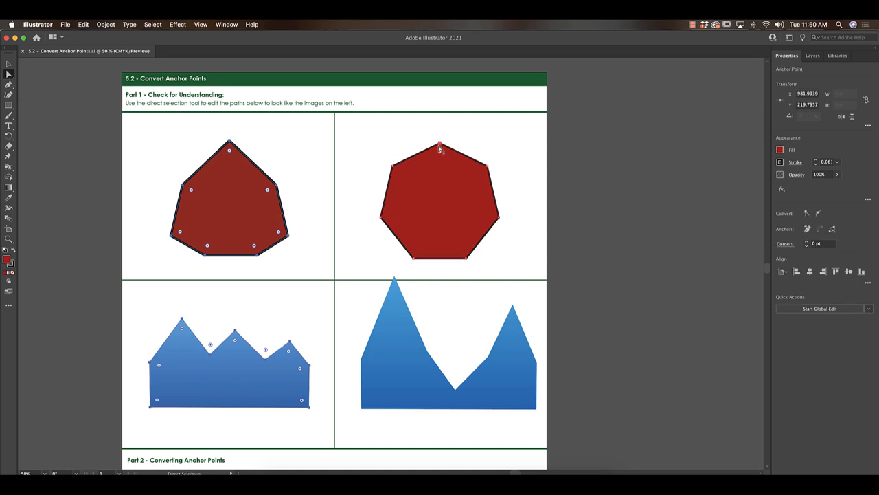
drag(439, 146, 440, 135)
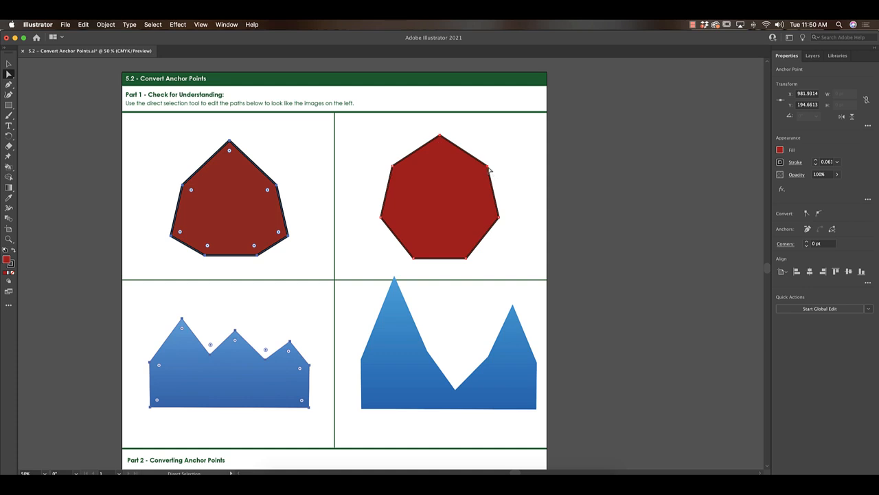
drag(487, 166, 492, 188)
drag(392, 167, 392, 185)
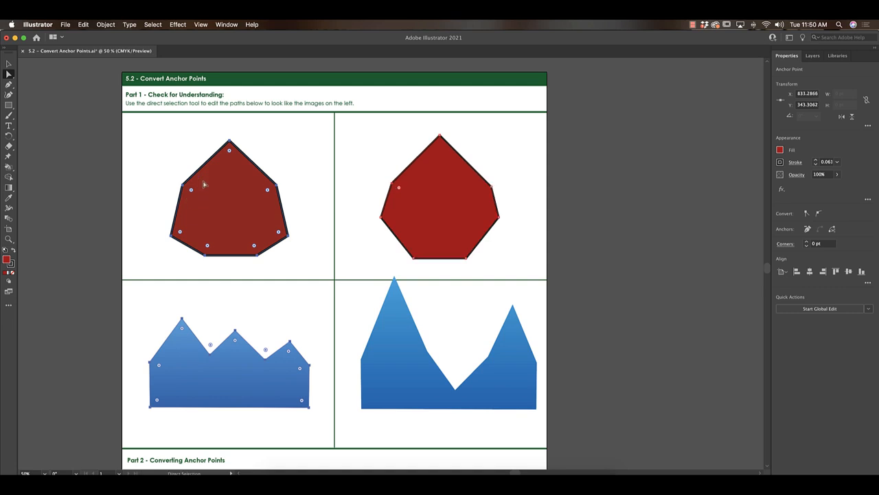
click(381, 219)
drag(381, 220, 386, 234)
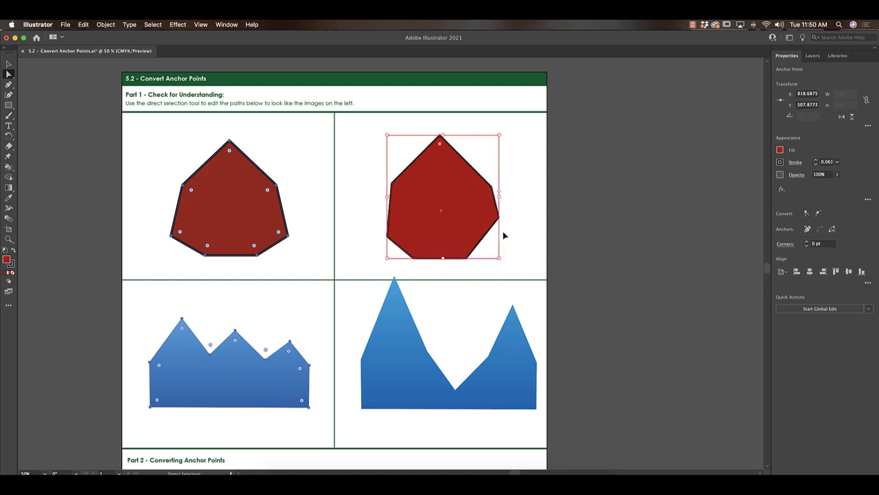
Move the reshaped heptagon over the reference polygon and set its fill to None
key(v)
drag(453, 223, 242, 225)
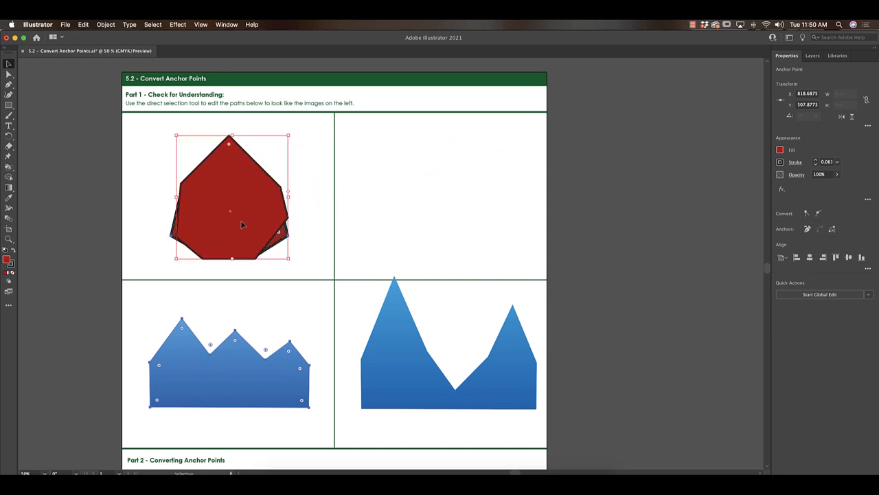
click(780, 149)
click(687, 167)
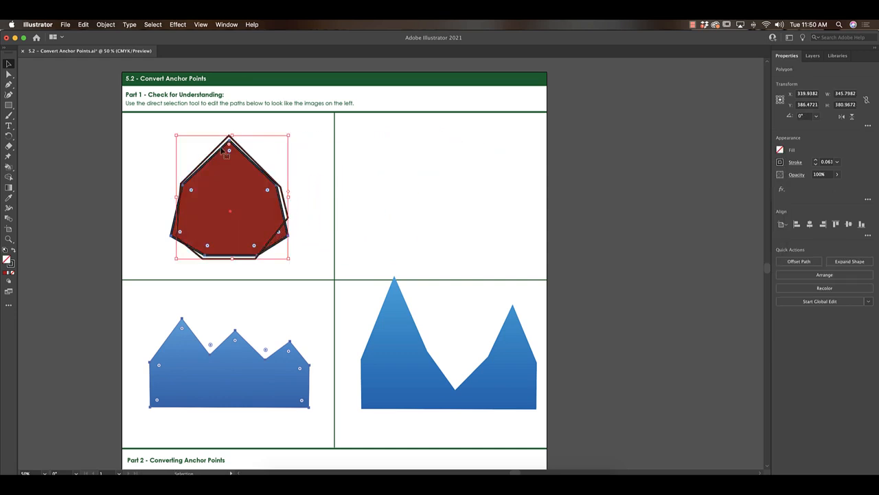
Align the outline's top and right-side anchor points with the reference polygon, and move the outline back to the empty upper cell
click(245, 129)
click(9, 74)
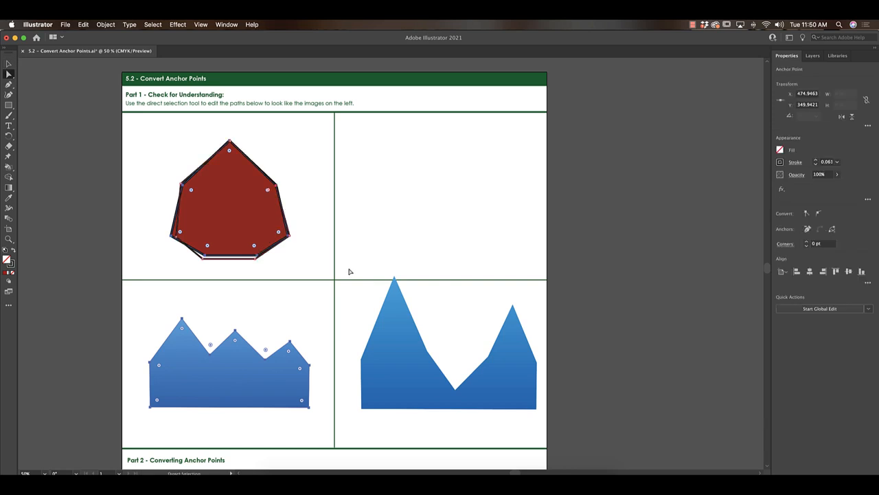
key(v)
drag(237, 256, 465, 258)
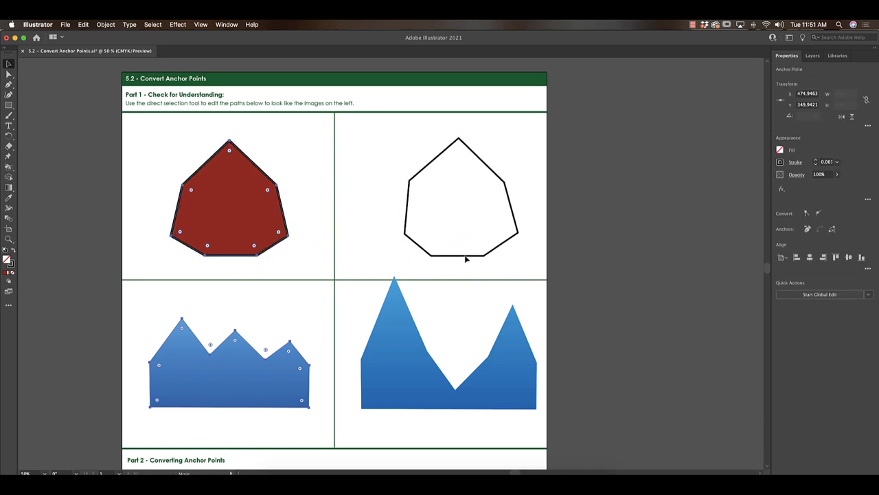
click(378, 383)
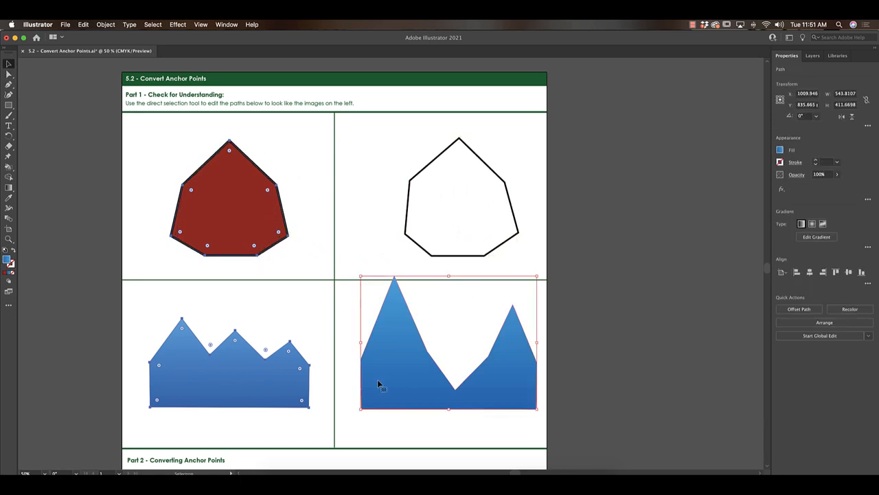
click(650, 368)
Begin the Part 2 hand path with the Pen tool, placing straight anchor points on dots 1, 2, 3 and 4
scroll(261, 273, down, 5)
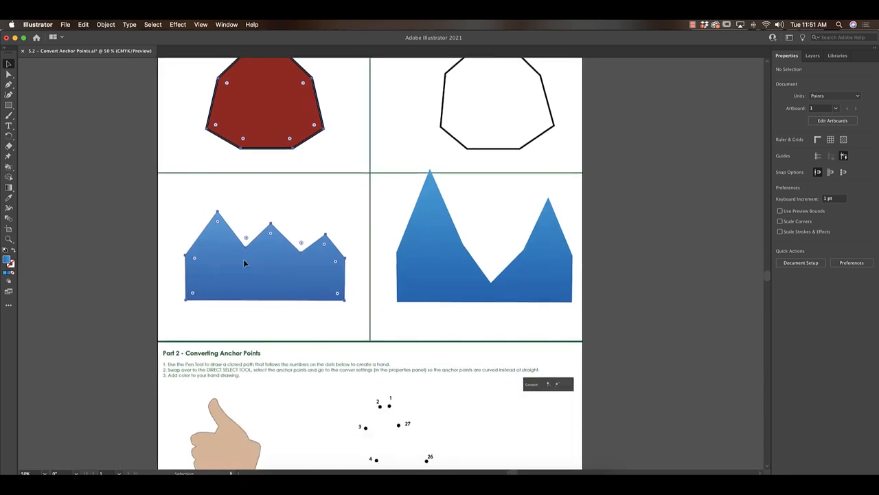
scroll(244, 263, down, 8)
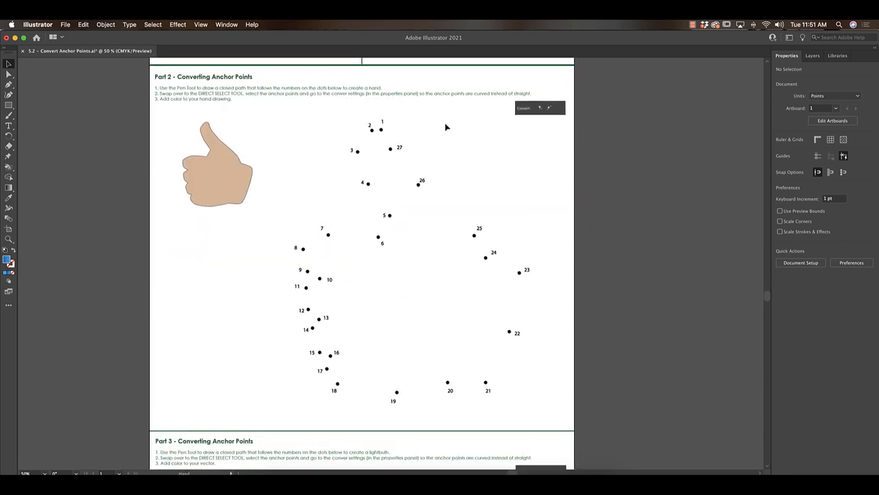
click(8, 84)
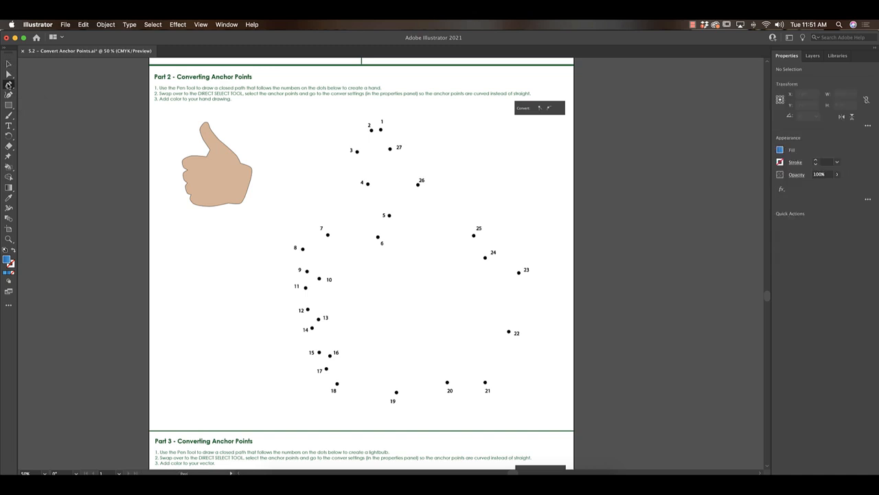
key(super+equal)
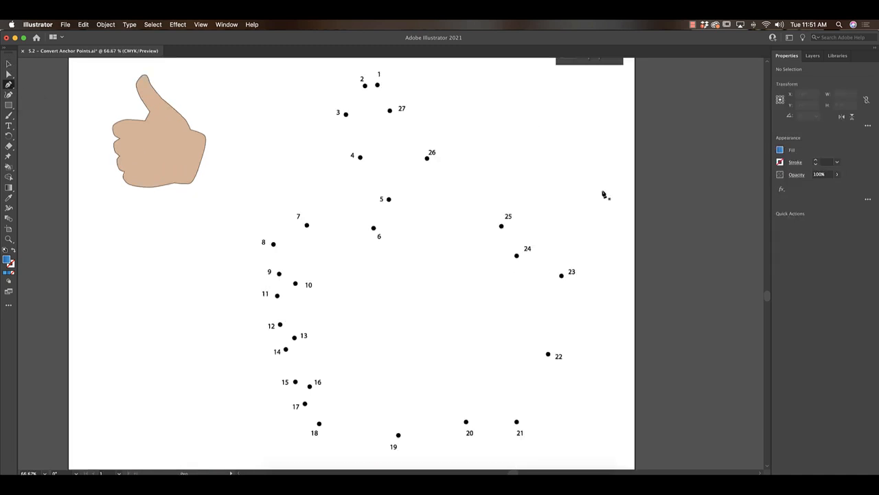
scroll(561, 194, right, 2)
scroll(561, 195, up, 1)
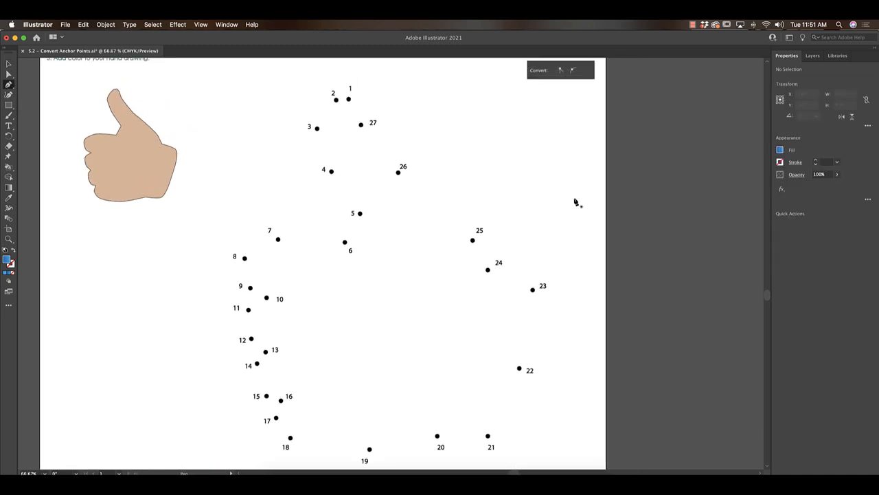
click(349, 99)
click(336, 100)
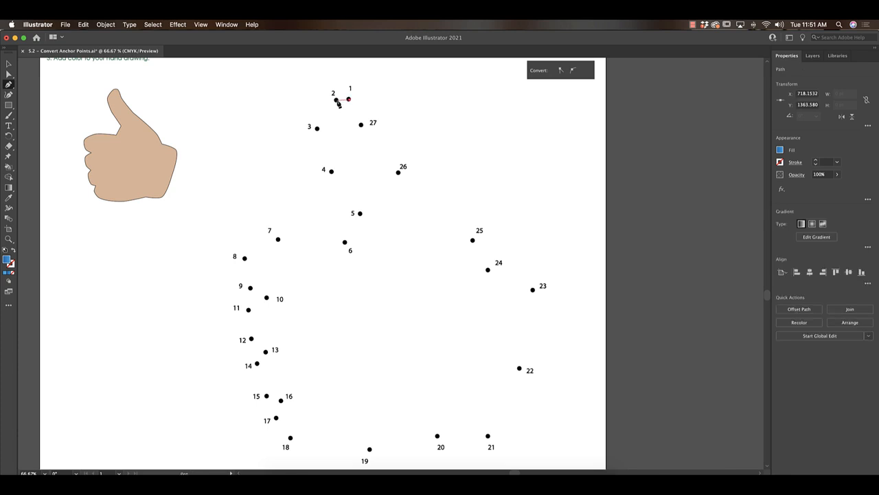
click(316, 128)
click(332, 172)
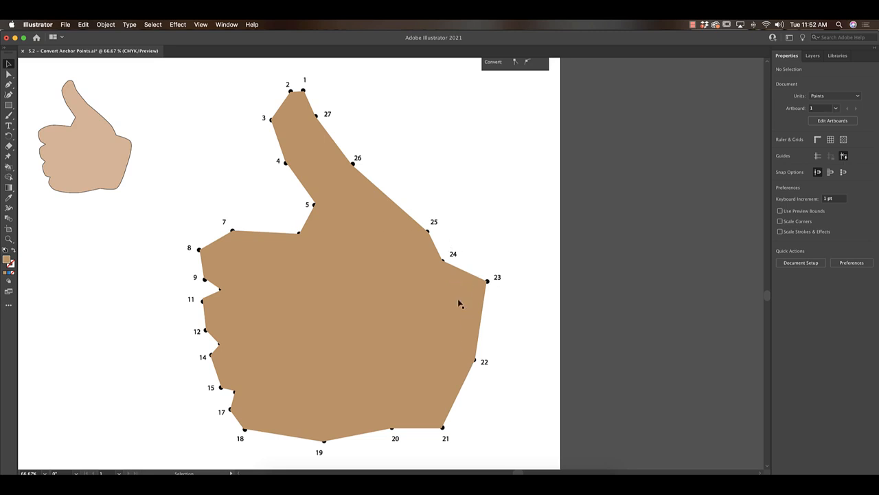
click(337, 258)
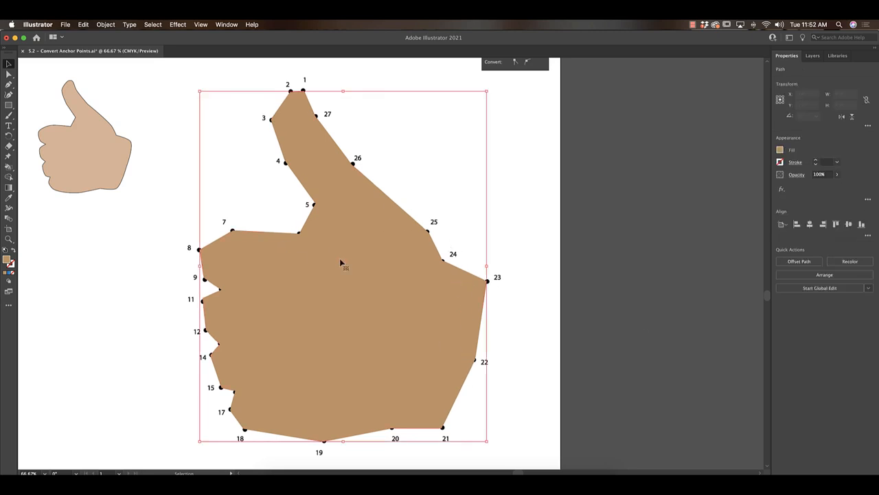
key(super+minus)
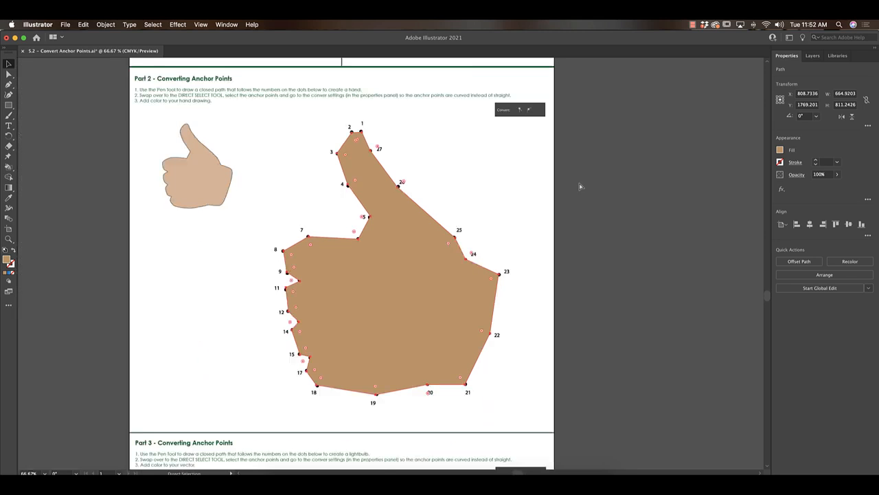
click(559, 181)
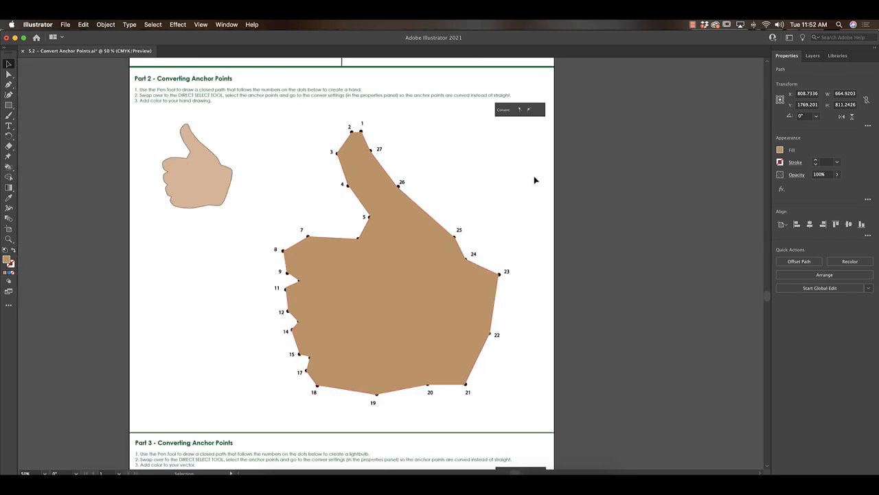
key(super+equal)
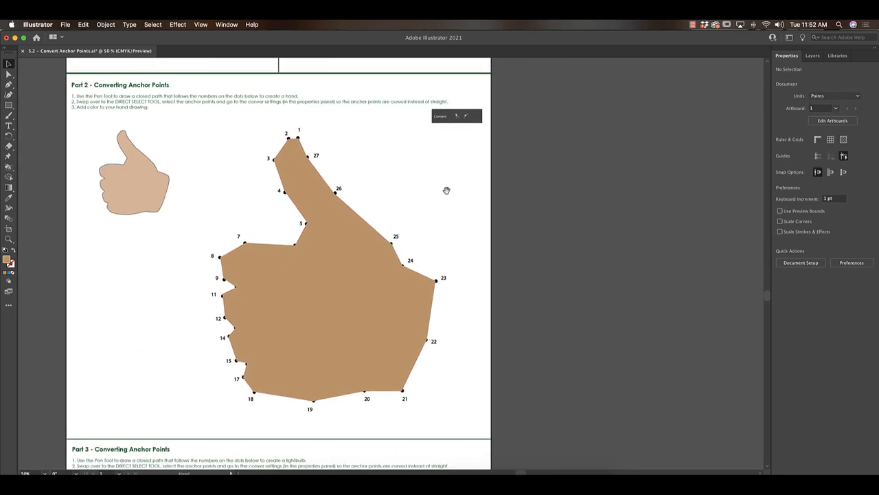
scroll(447, 195, down, 3)
scroll(447, 194, right, 2)
drag(412, 168, 505, 215)
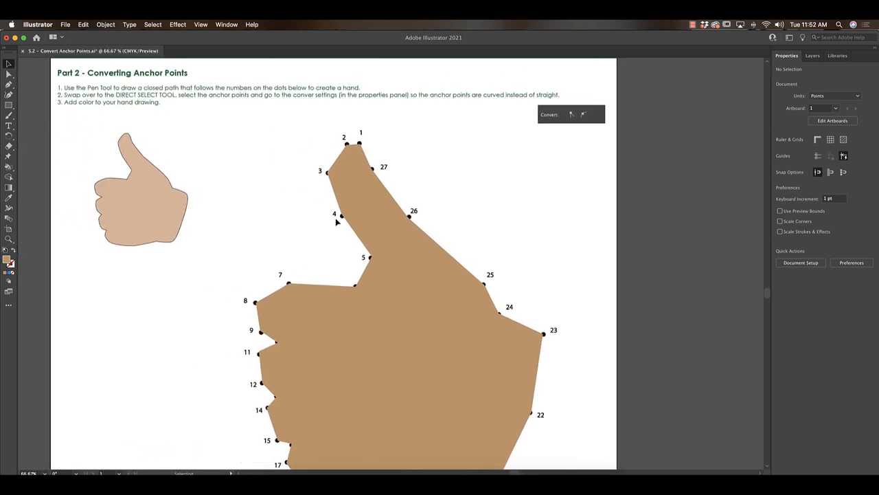
Select the hand's anchor points at dots 2, 3 and 4 with Direct Selection and convert them to smooth points
click(8, 73)
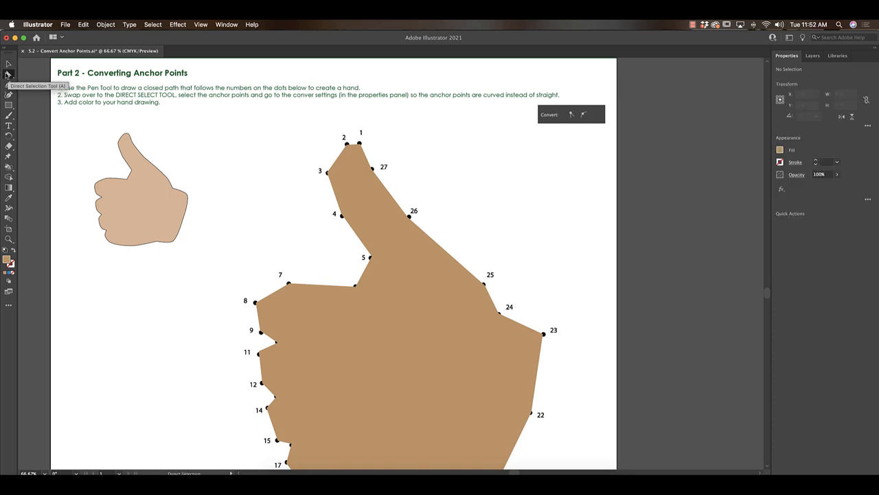
click(329, 176)
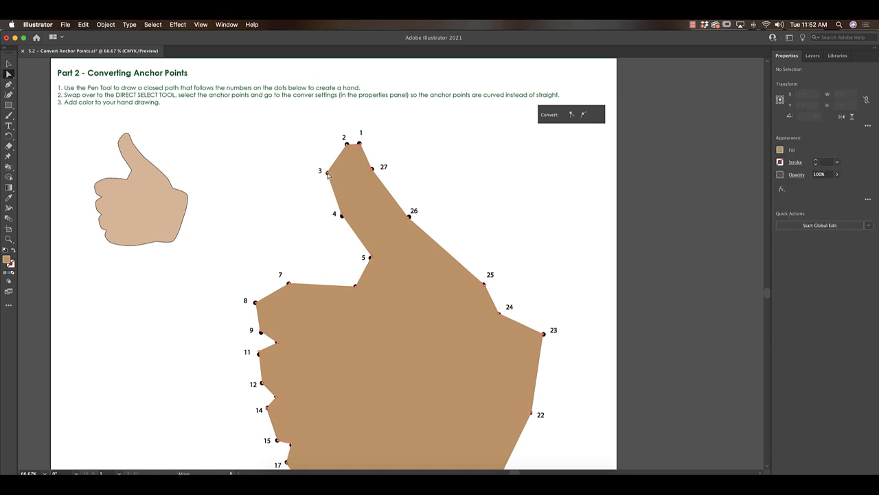
drag(300, 125, 409, 184)
click(423, 150)
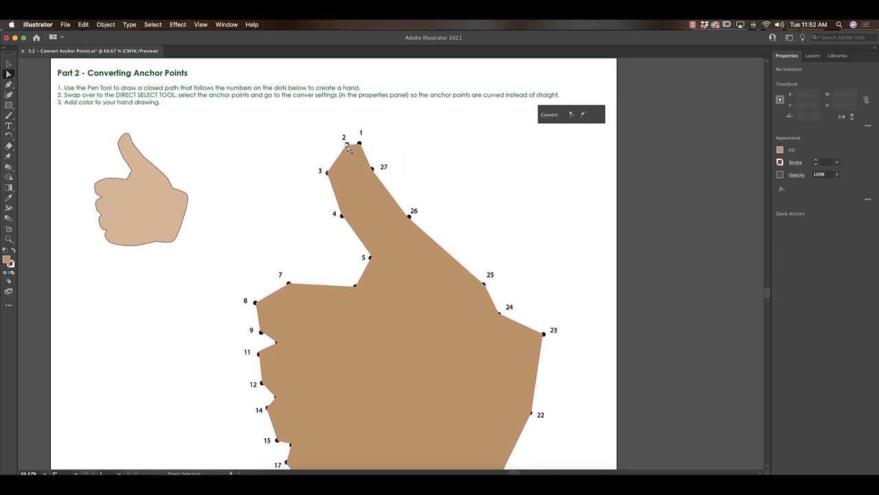
click(347, 145)
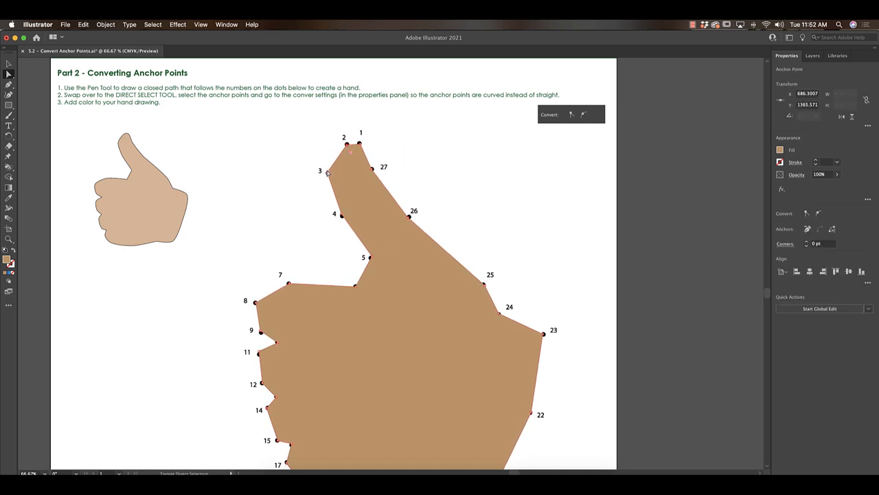
shift+click(328, 174)
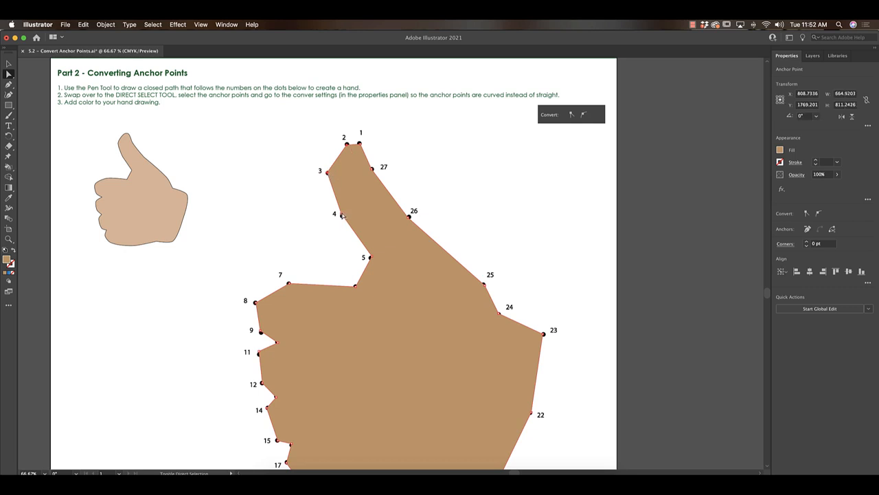
key(super+equal)
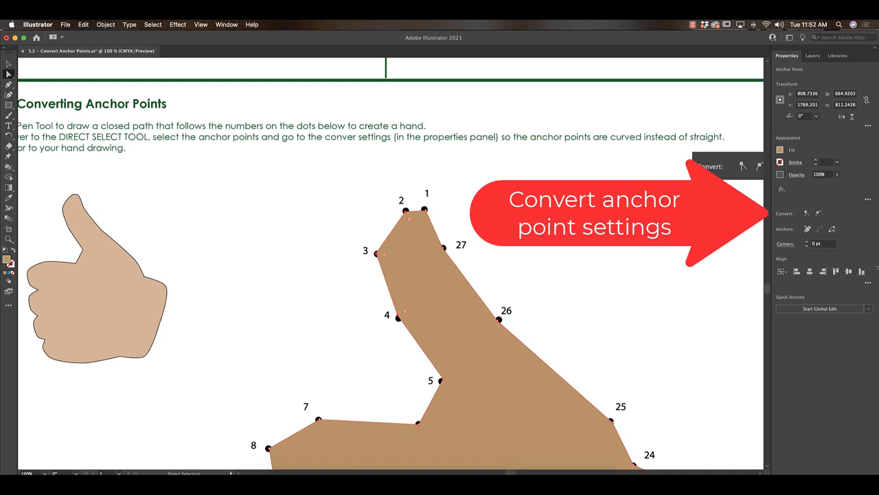
click(819, 215)
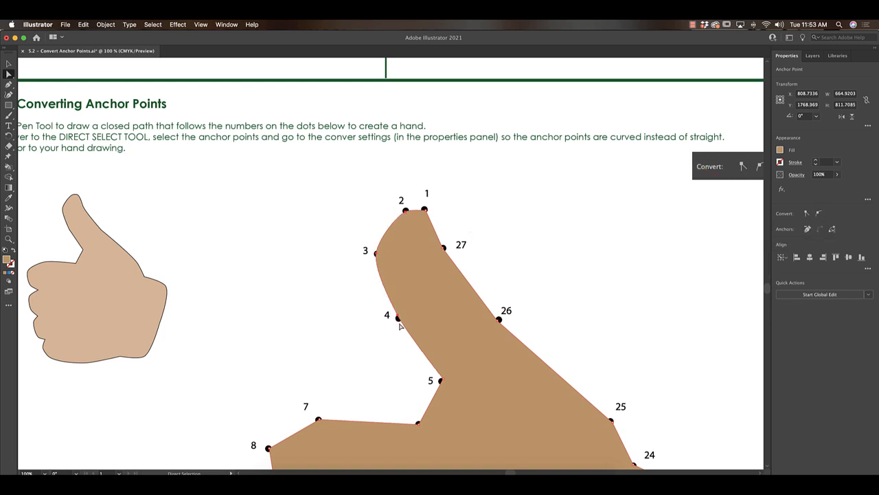
Undo the smooth conversion to compare the thumb's shape, redo it, and deselect the hand
key(super+z)
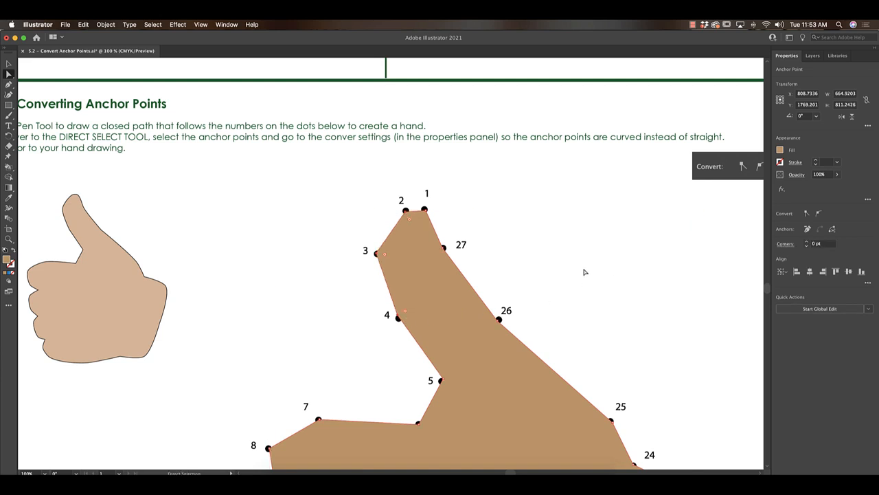
key(super+shift+z)
click(539, 269)
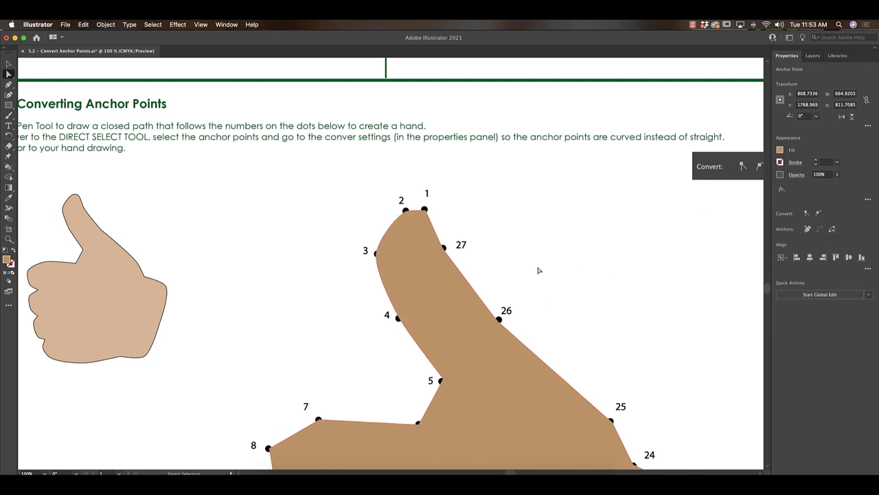
Convert the anchor points at dots 1 and 27 on the thumb to smooth points and deselect the hand
click(425, 210)
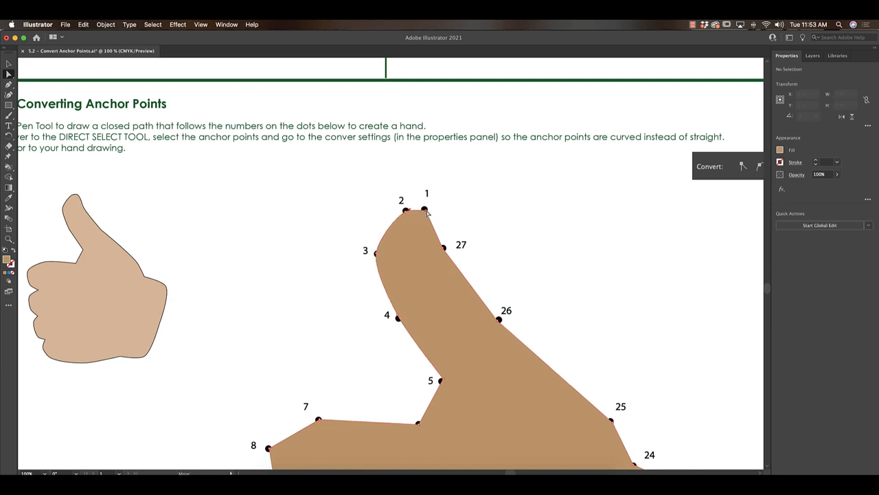
shift+click(445, 250)
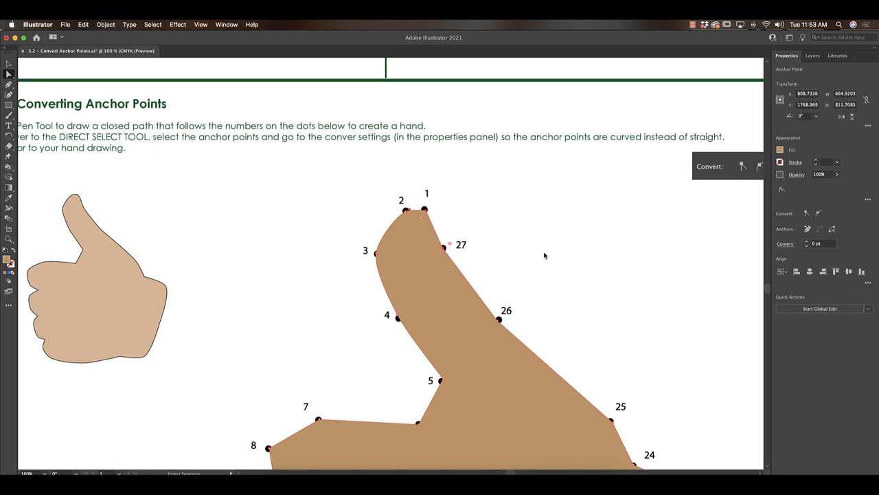
click(821, 215)
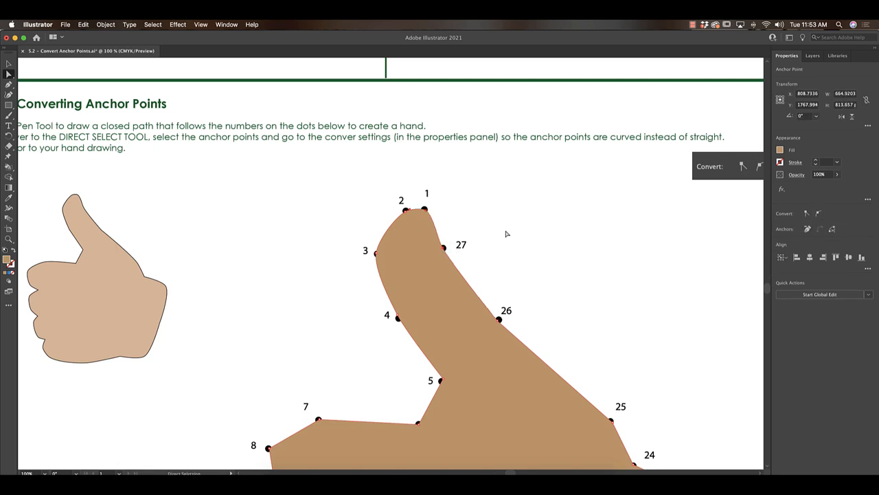
click(551, 273)
scroll(551, 273, down, 5)
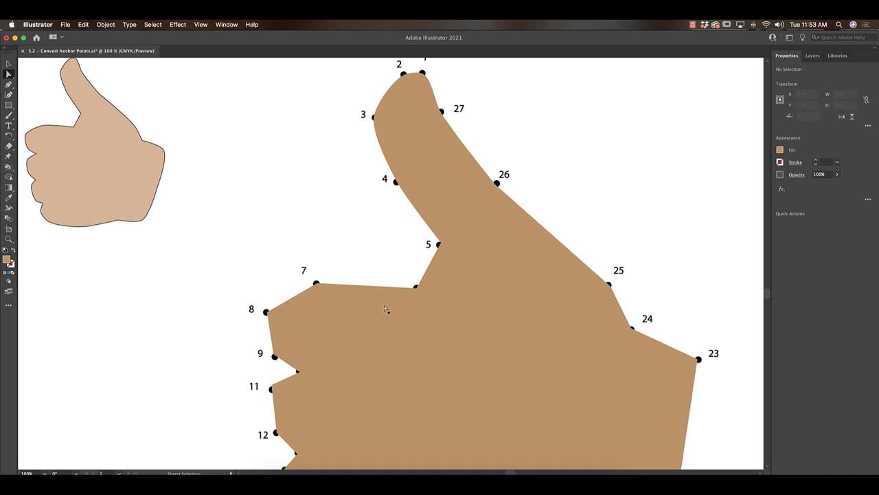
Convert the hand's anchor points at dots 6, 7, 8 and 9 to smooth points and deselect the path
click(416, 288)
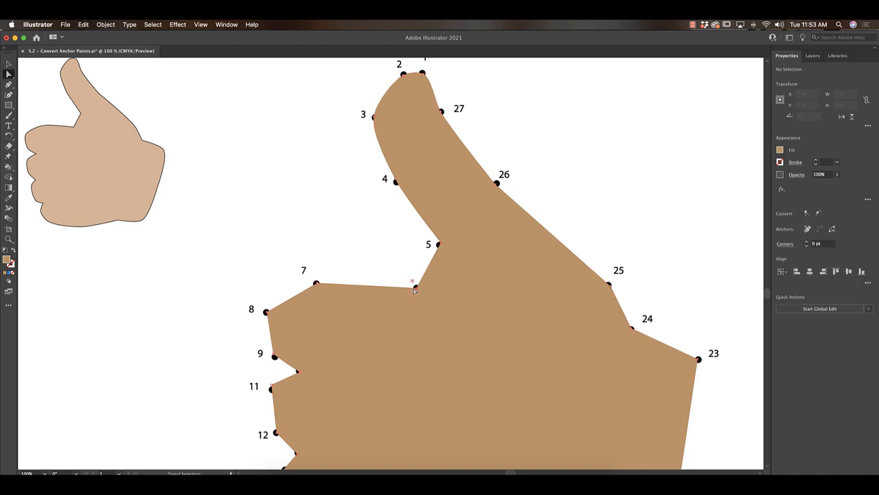
shift+click(318, 284)
shift+click(267, 313)
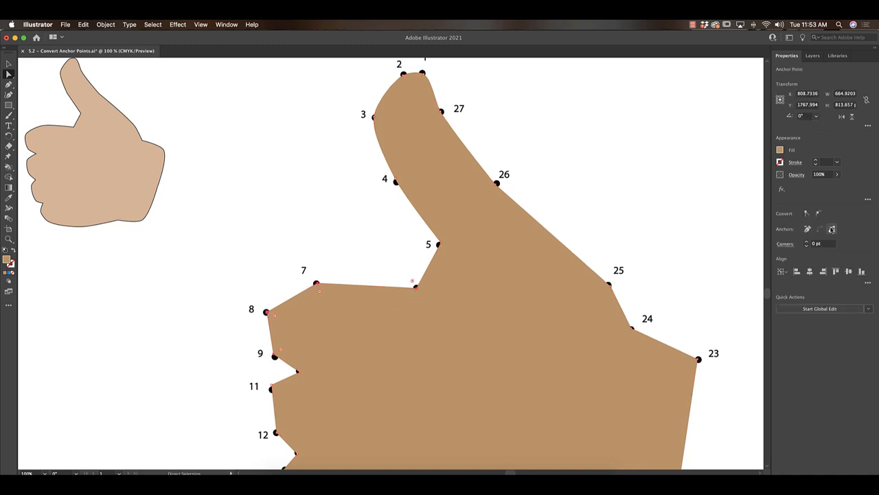
click(819, 214)
click(343, 249)
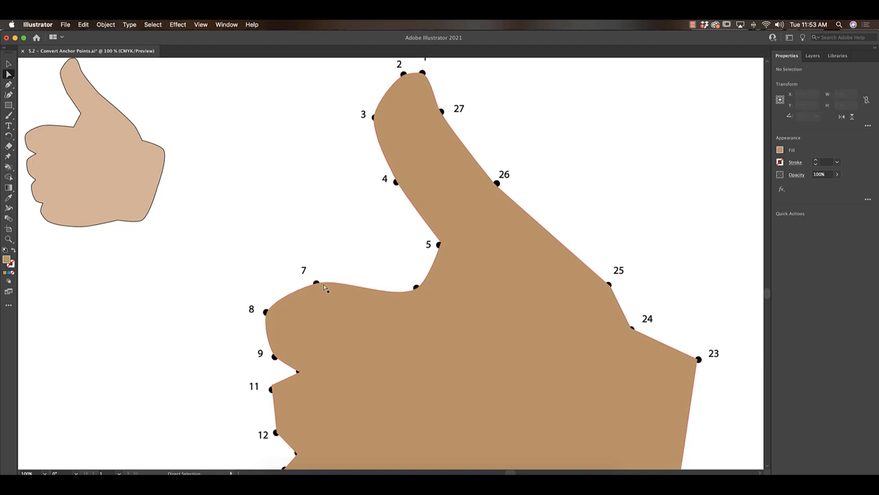
Try reshaping the curve at dot 23 by pulling its lower direction handle downward, and undo the change
scroll(342, 290, down, 3)
scroll(342, 291, down, 3)
scroll(412, 230, right, 2)
scroll(412, 231, up, 1)
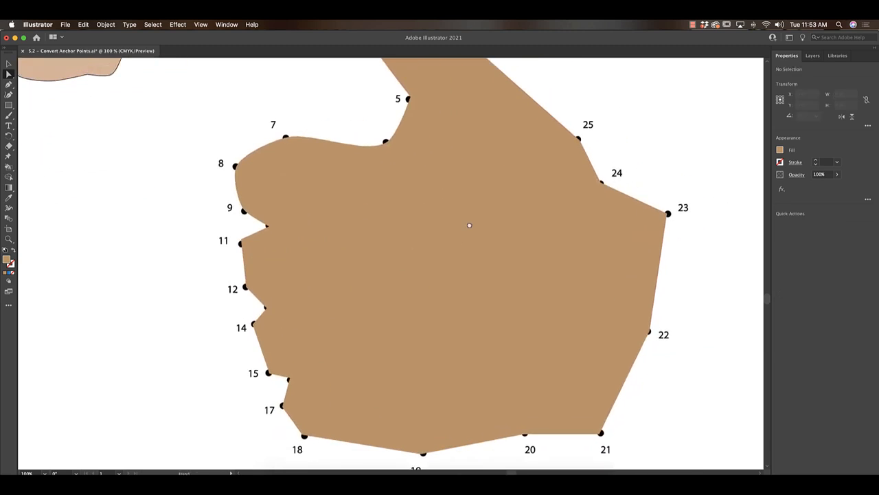
scroll(251, 255, down, 2)
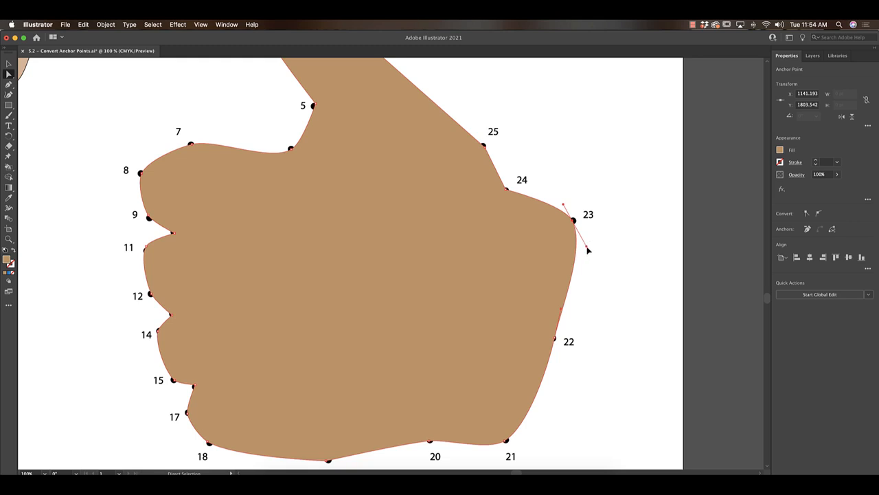
drag(588, 250, 587, 280)
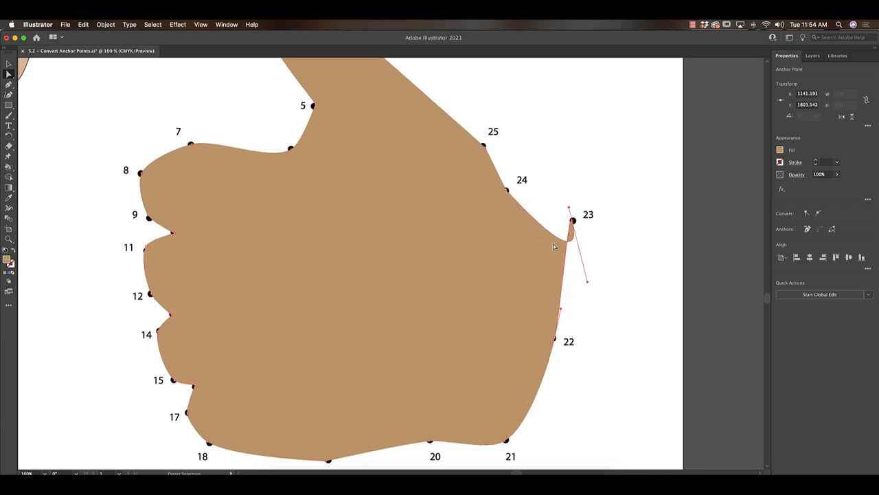
key(super+z)
Convert the hand's anchor point at dot 25 to a smooth point and deselect the path
click(484, 146)
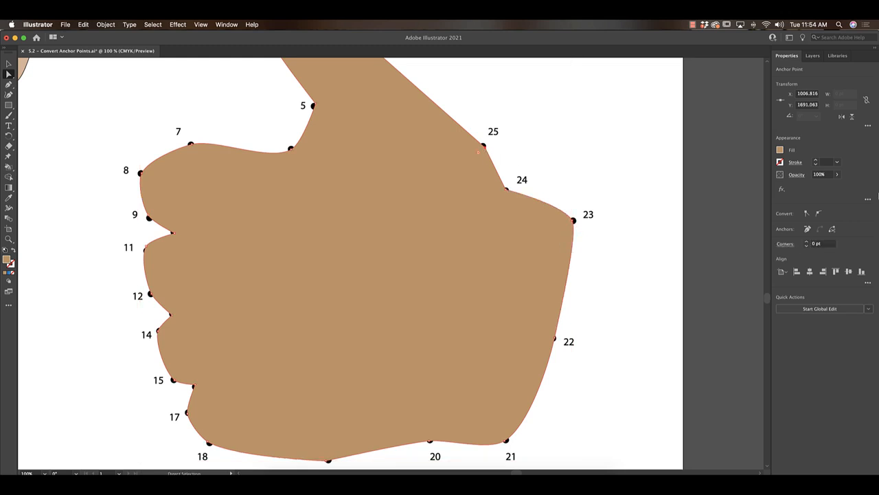
click(818, 213)
click(632, 150)
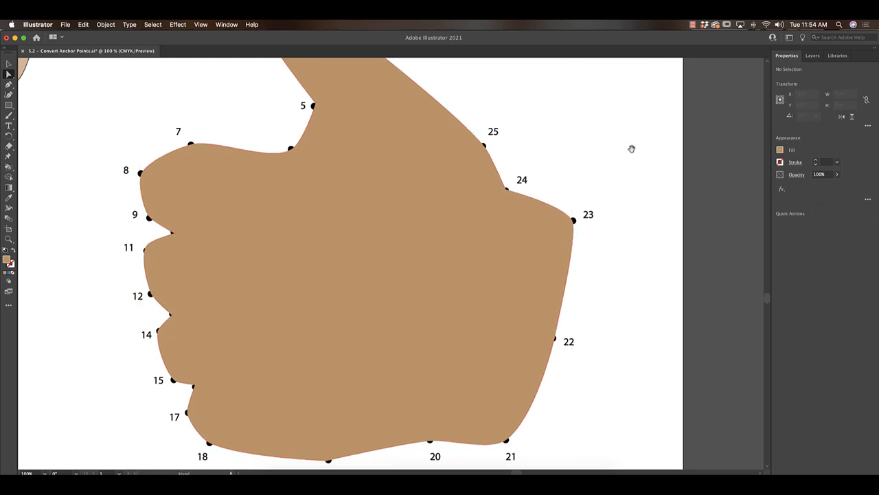
Try moving the whole hand sideways off the Part 2 dots with the Selection tool, and undo the move
key(super+minus)
key(super+minus)
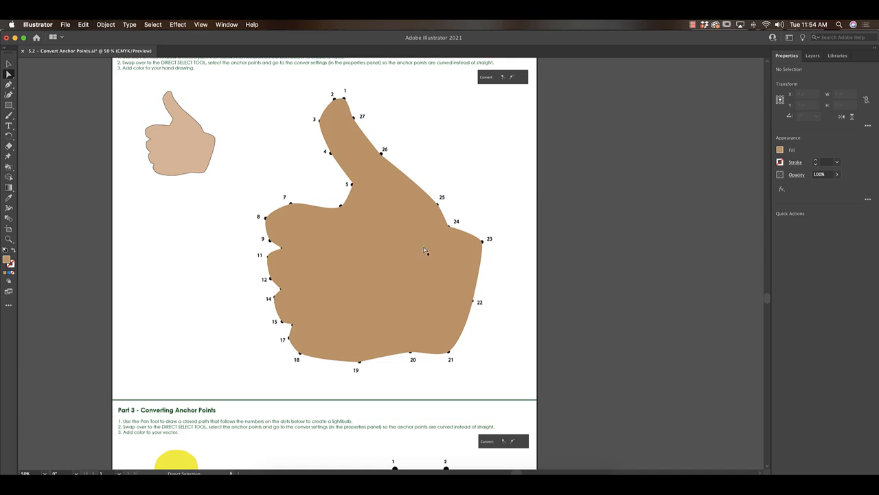
key(v)
drag(360, 274, 626, 280)
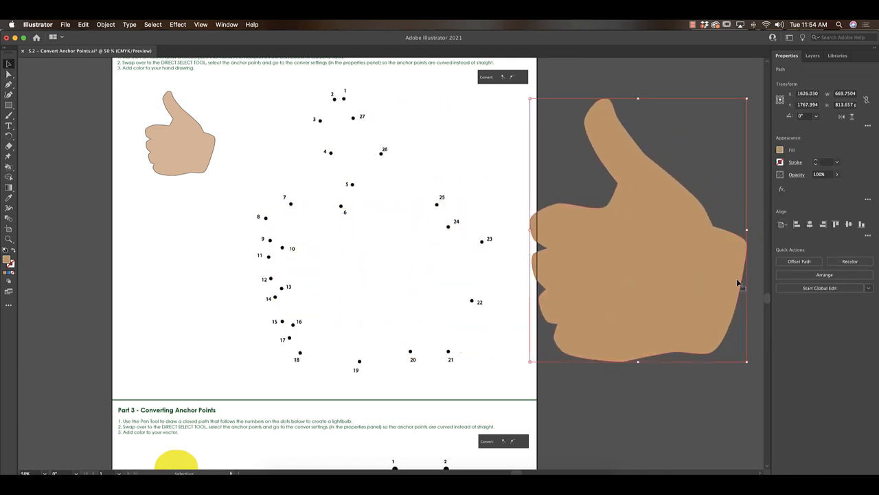
key(super+z)
key(super+z)
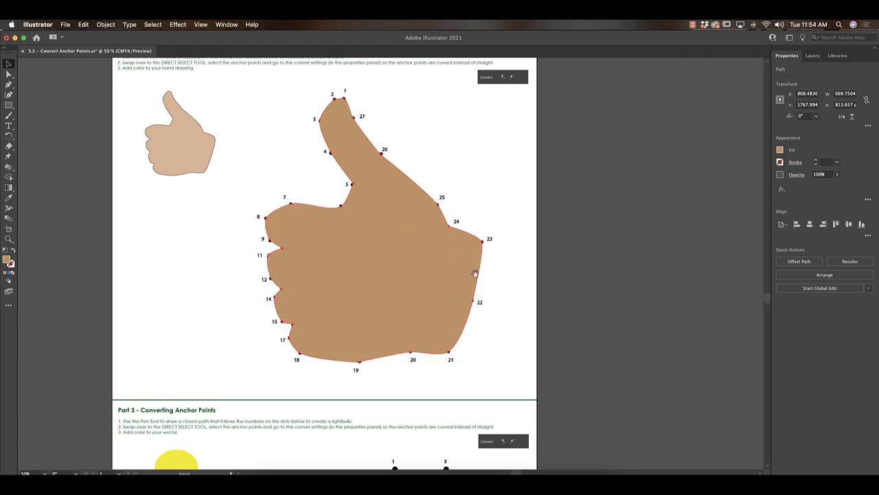
Deselect the hand and look through the Part 3 lightbulb, Part 4 puppy and Extension exercises of the worksheet
scroll(477, 268, down, 10)
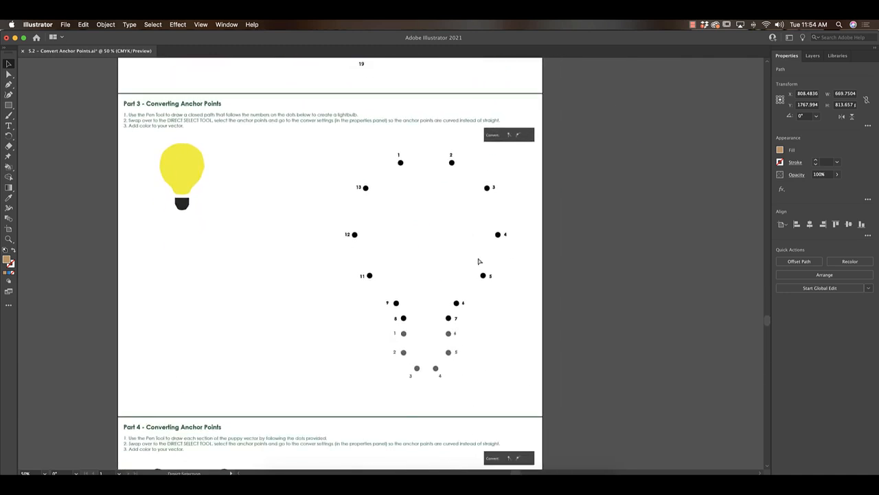
key(super+=)
scroll(493, 330, down, 10)
click(632, 289)
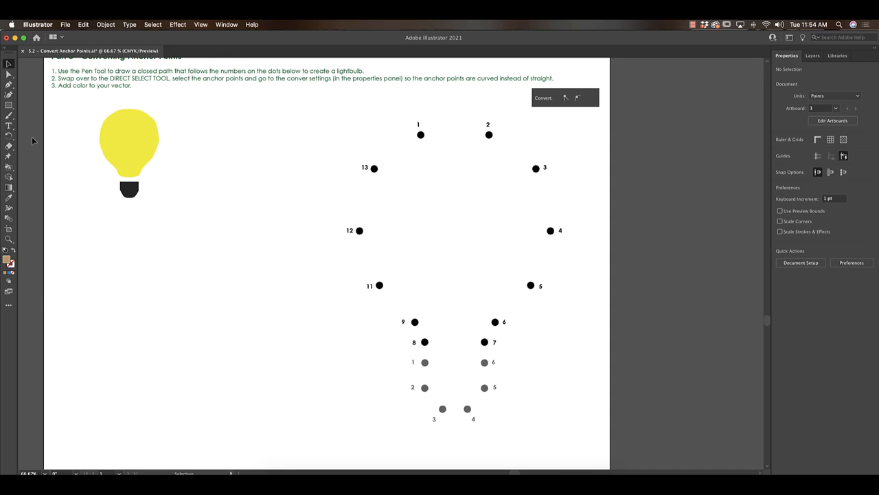
scroll(514, 444, down, 15)
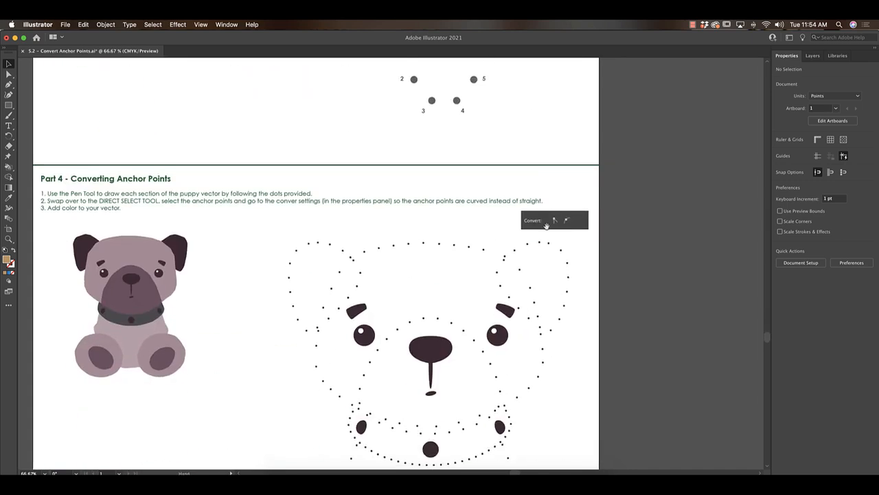
drag(534, 221, 547, 224)
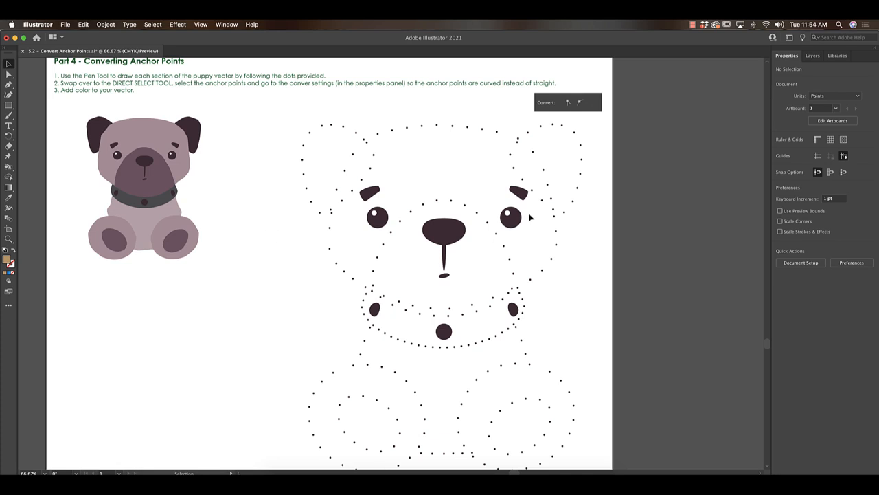
scroll(565, 257, down, 10)
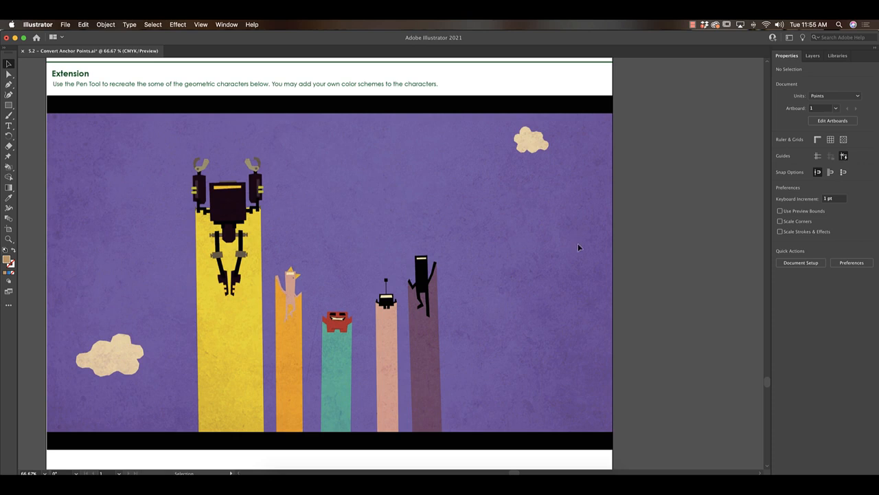
scroll(667, 227, up, 10)
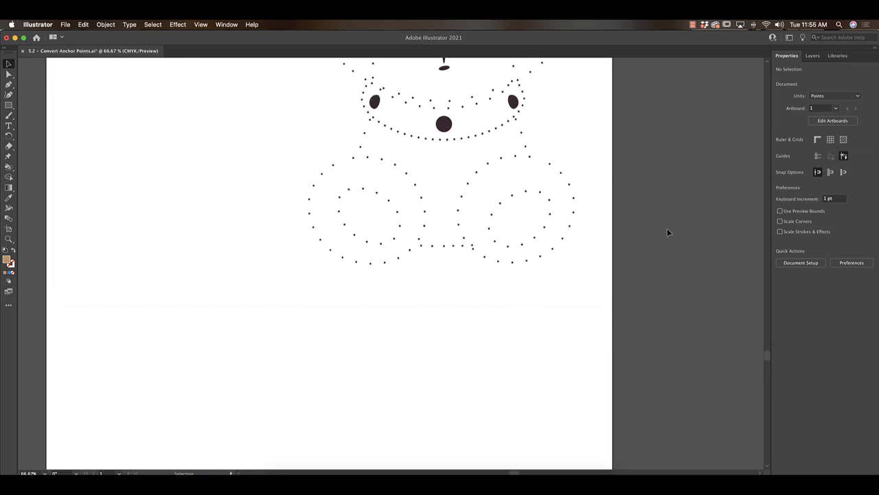